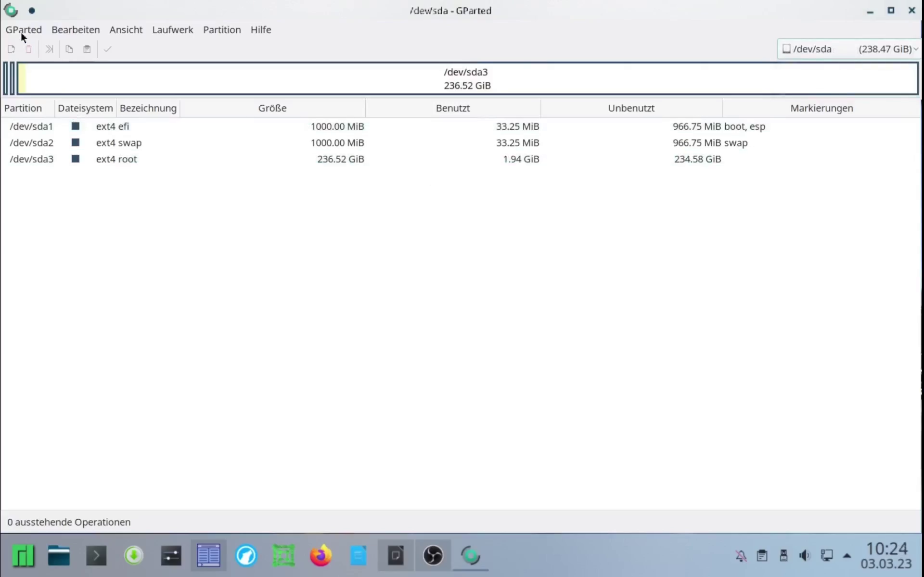
Step: Show the drive information pane for /dev/sda at full text width and switch on the pending operations list
left_click(48, 128)
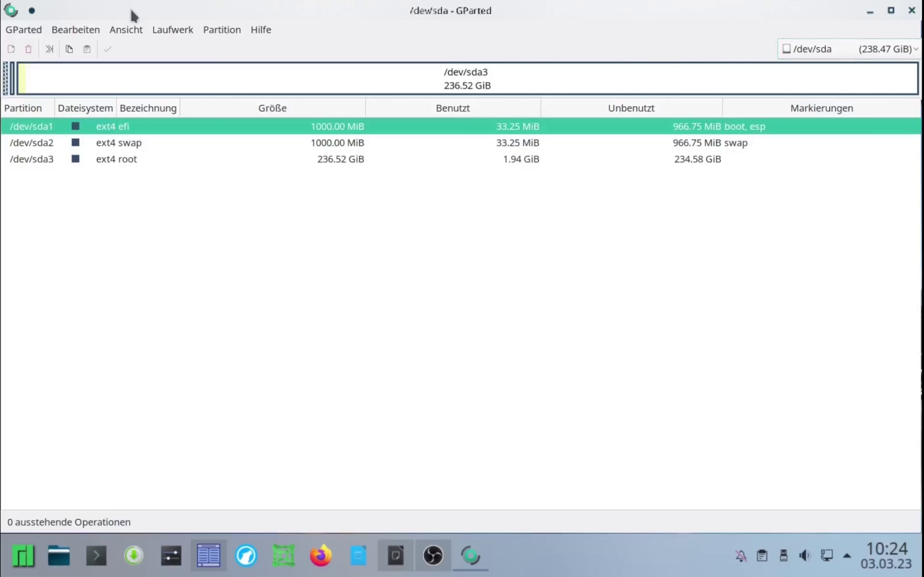
left_click(125, 29)
left_click(116, 49)
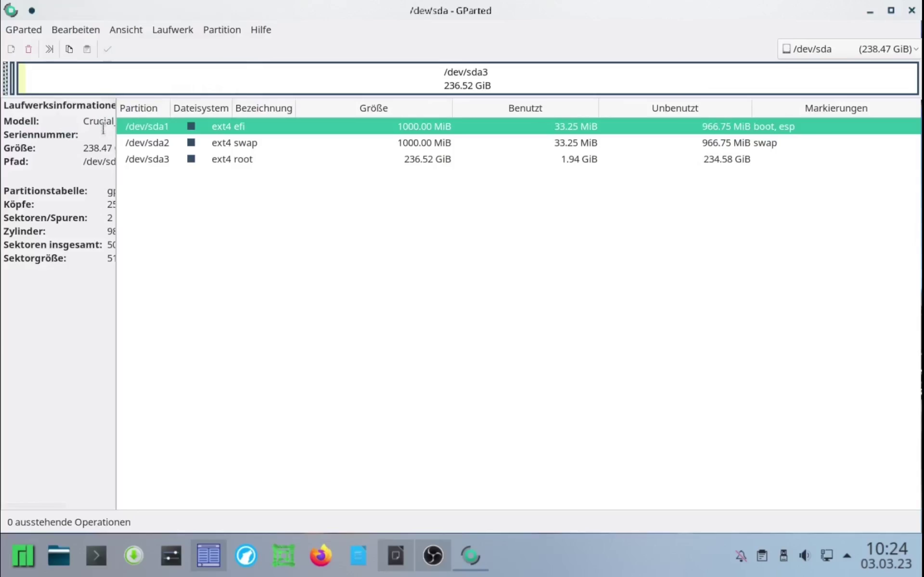
left_click_drag(119, 141, 208, 147)
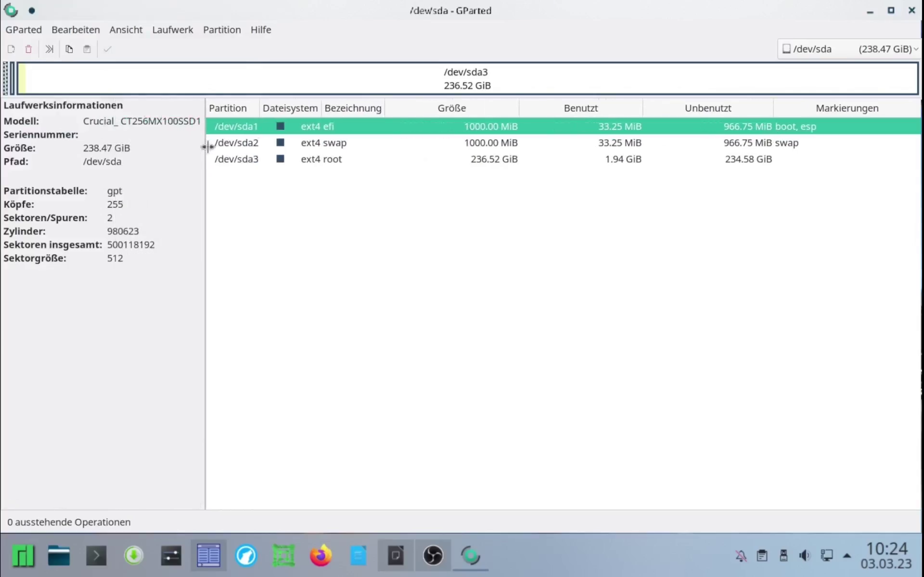
left_click(133, 29)
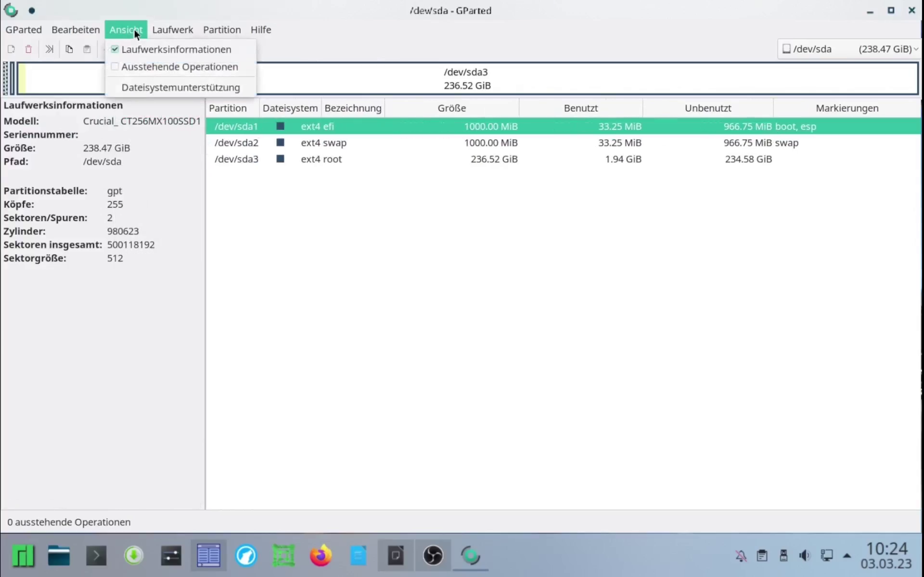
left_click(131, 66)
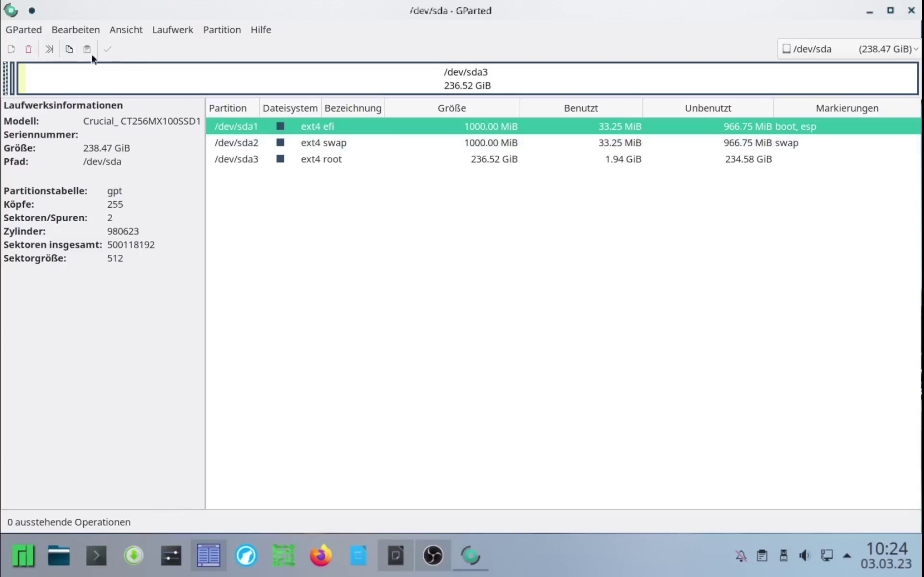
Step: Delete the efi, swap and root partitions (/dev/sda1, /dev/sda2 and /dev/sda3) from the drive
left_click(28, 48)
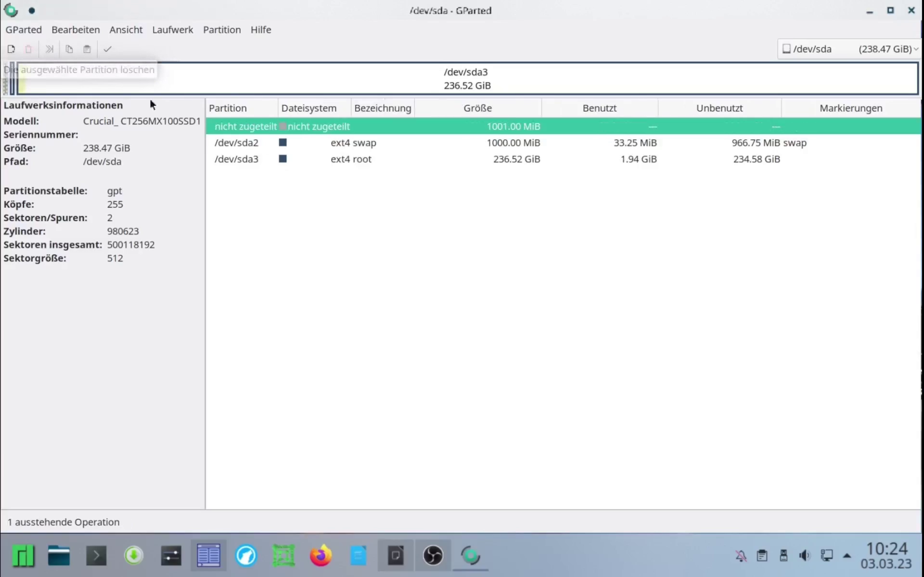
left_click(236, 143)
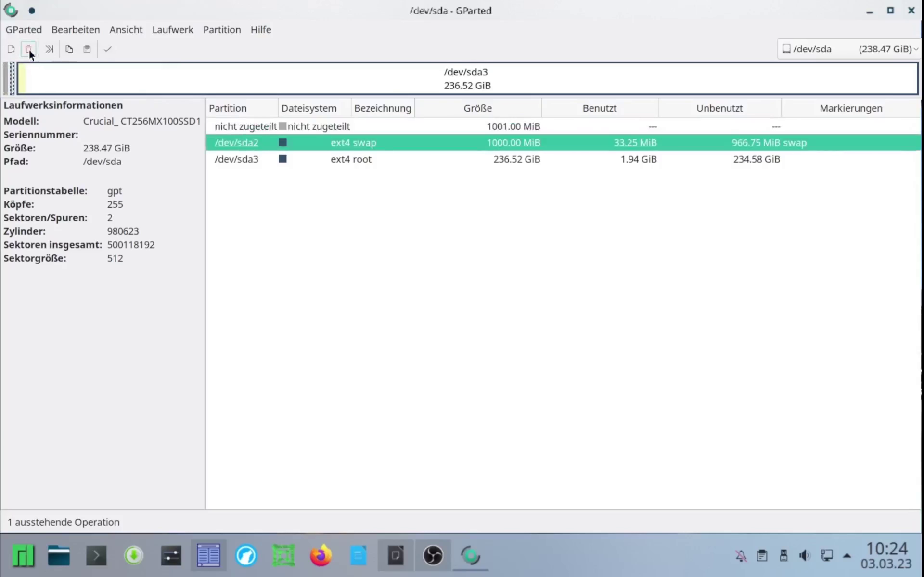
left_click(28, 49)
left_click(255, 143)
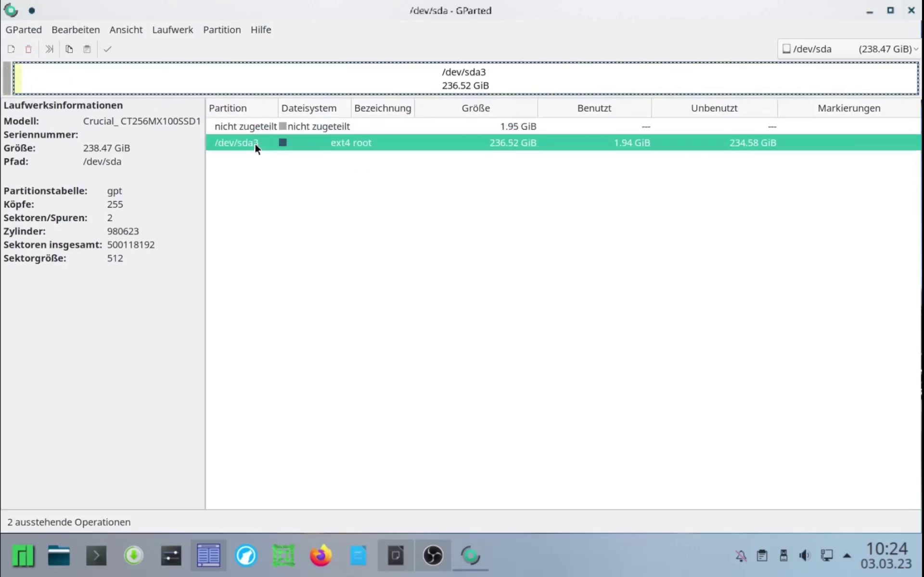
left_click(29, 49)
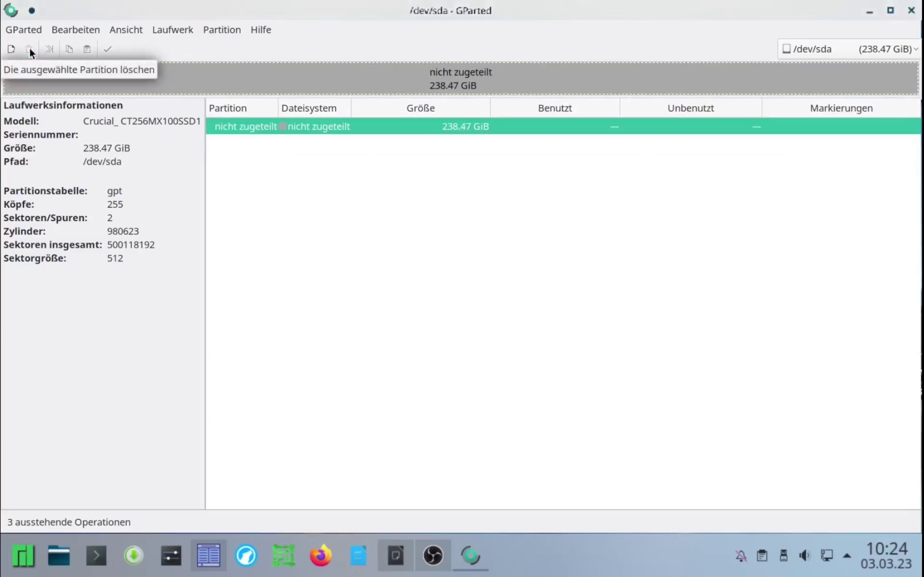
Step: Apply the pending partition deletions to /dev/sda and close the progress report
left_click(108, 49)
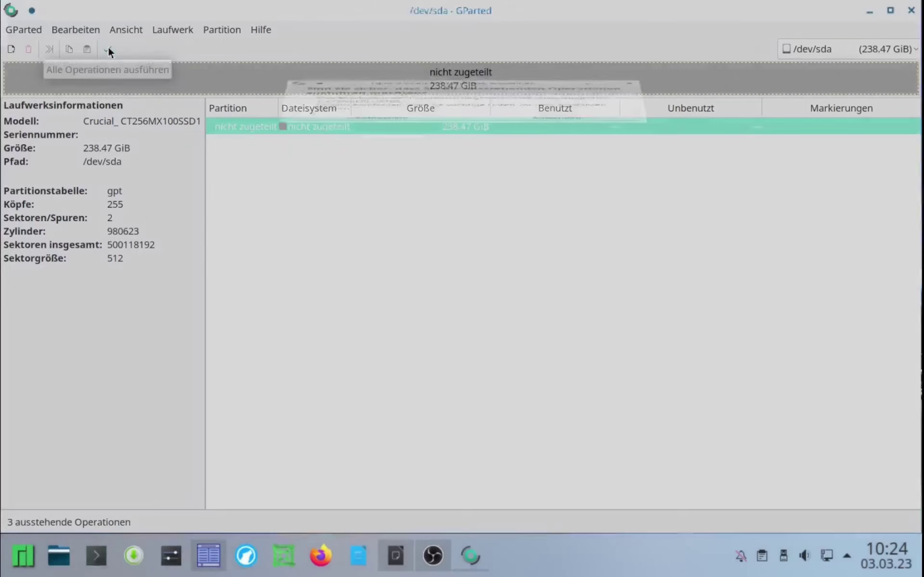
left_click(521, 349)
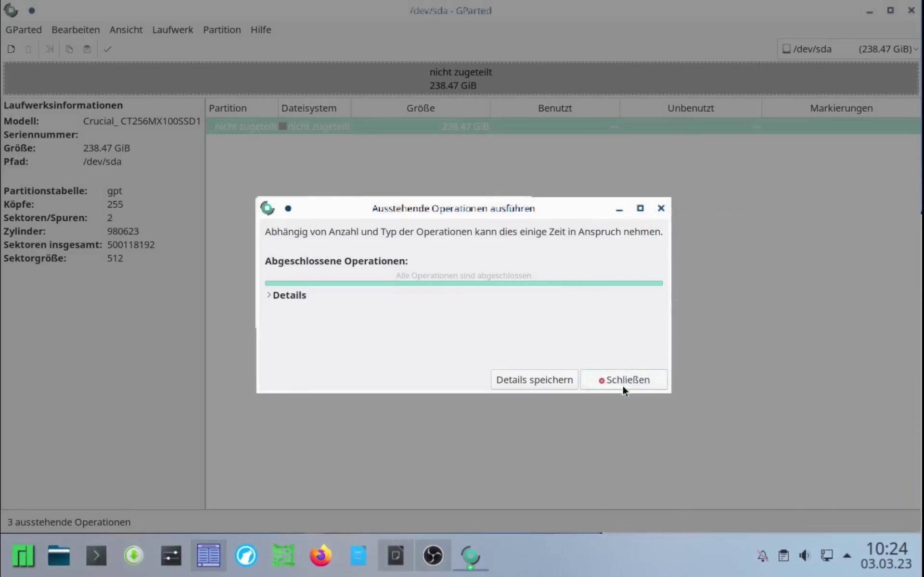
left_click(622, 381)
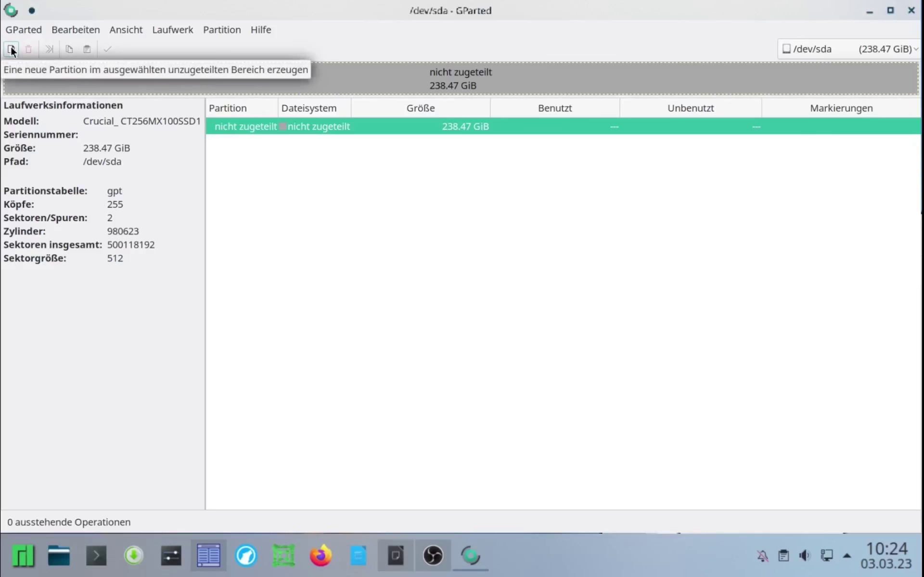
Step: Create a new partition table of type gpt on /dev/sda
left_click(214, 30)
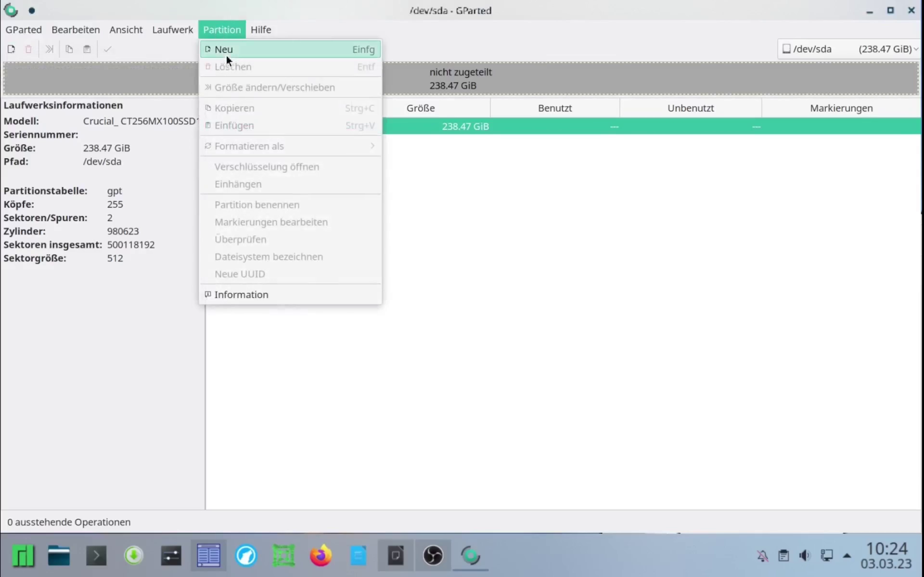
left_click(181, 48)
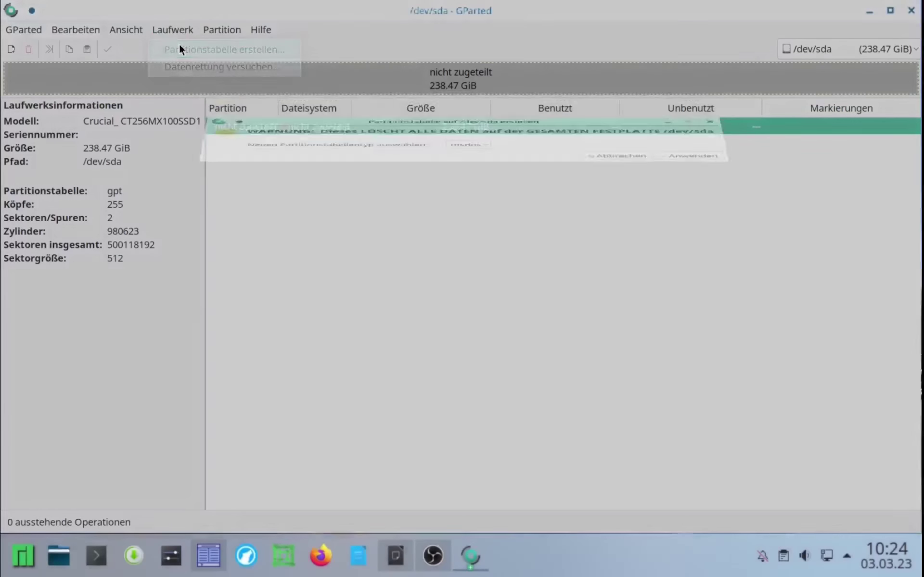
left_click(471, 303)
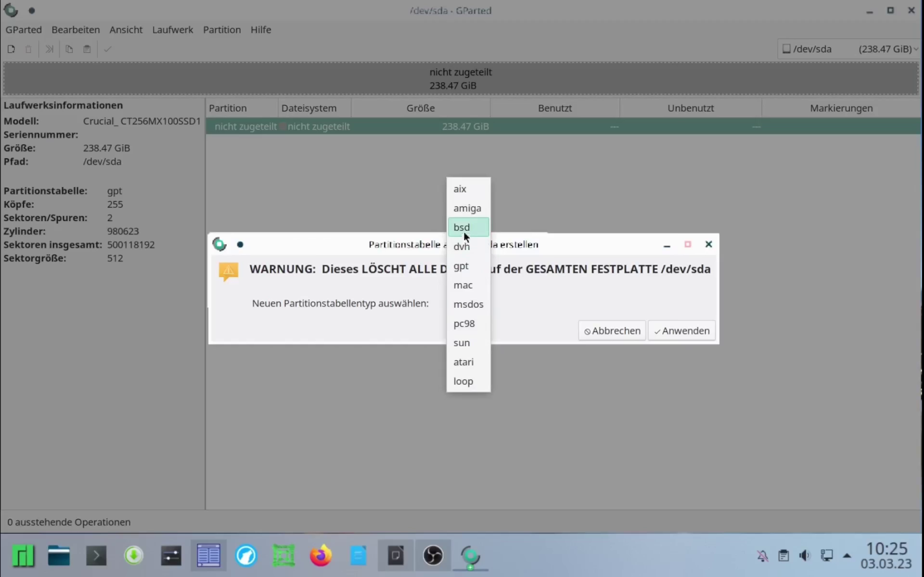
left_click(460, 268)
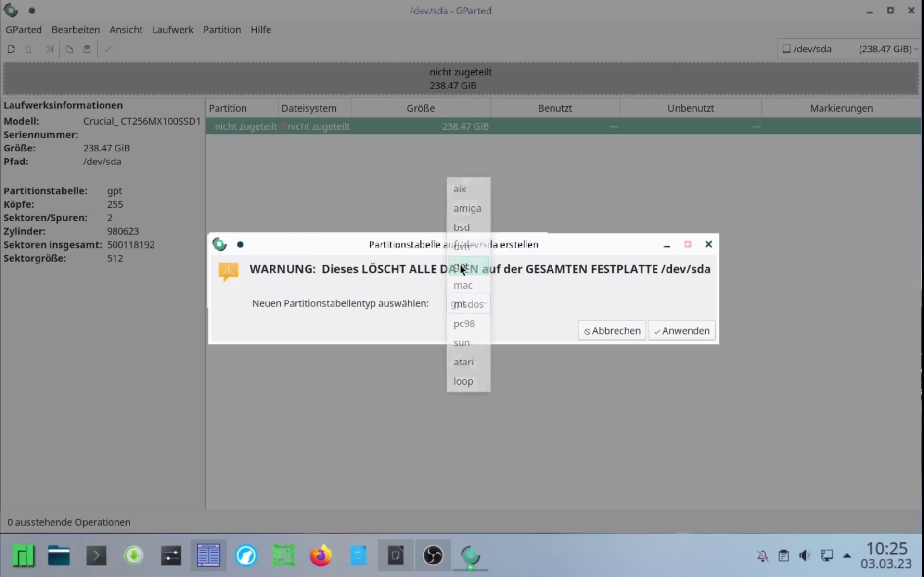
left_click(691, 335)
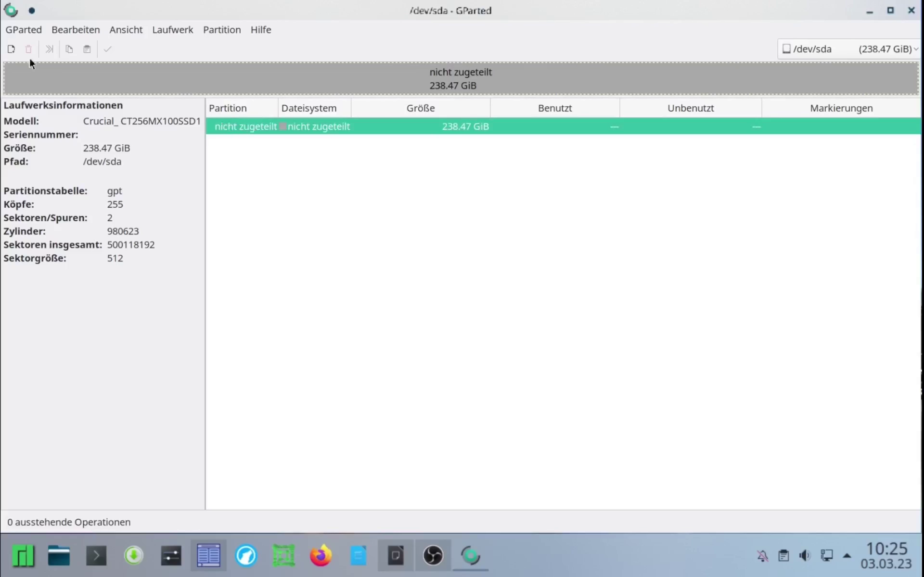
Step: Add a 1000 MiB primary partition with the fat32 file system and the label efi in the unallocated space
left_click(11, 49)
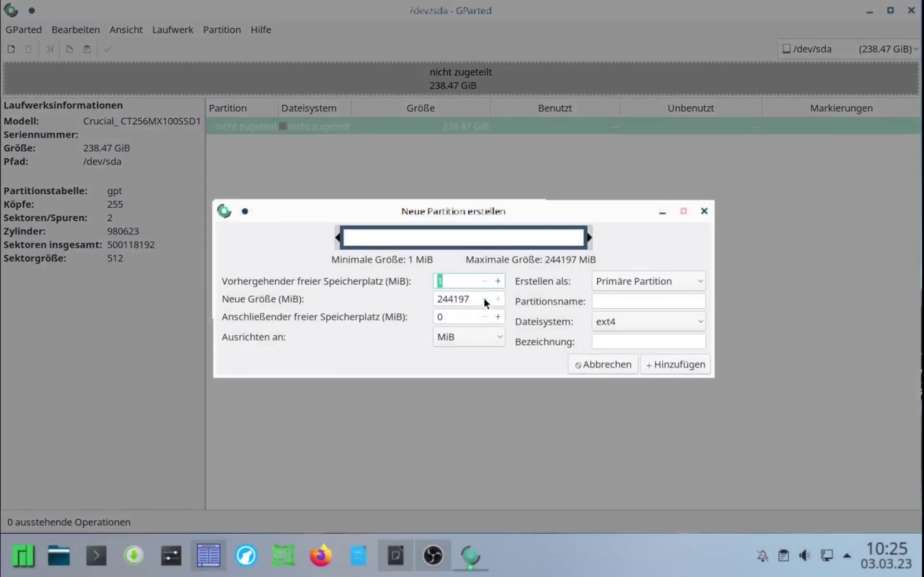
left_click_drag(471, 299, 413, 295)
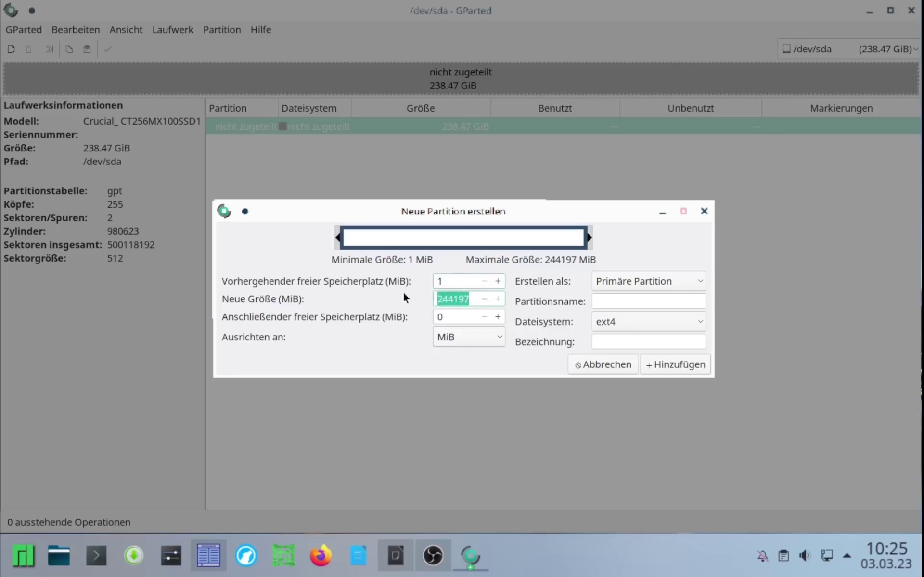
type("1")
type("000")
left_click(698, 321)
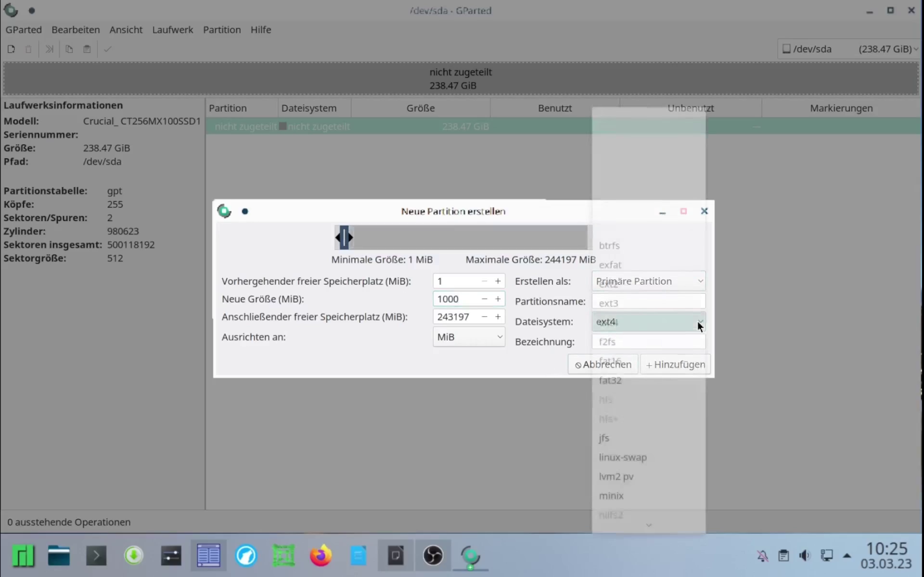
left_click(614, 380)
left_click(625, 339)
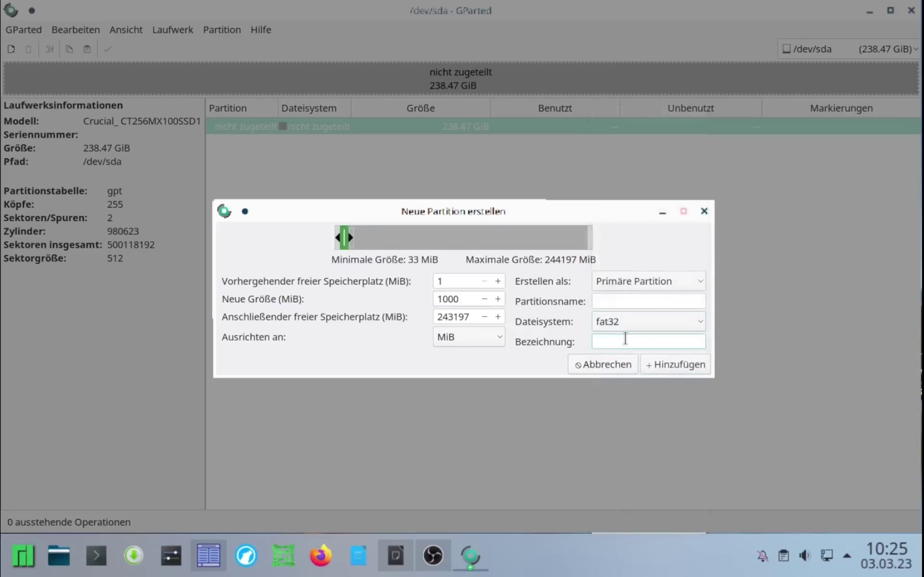
type("efi")
left_click(667, 364)
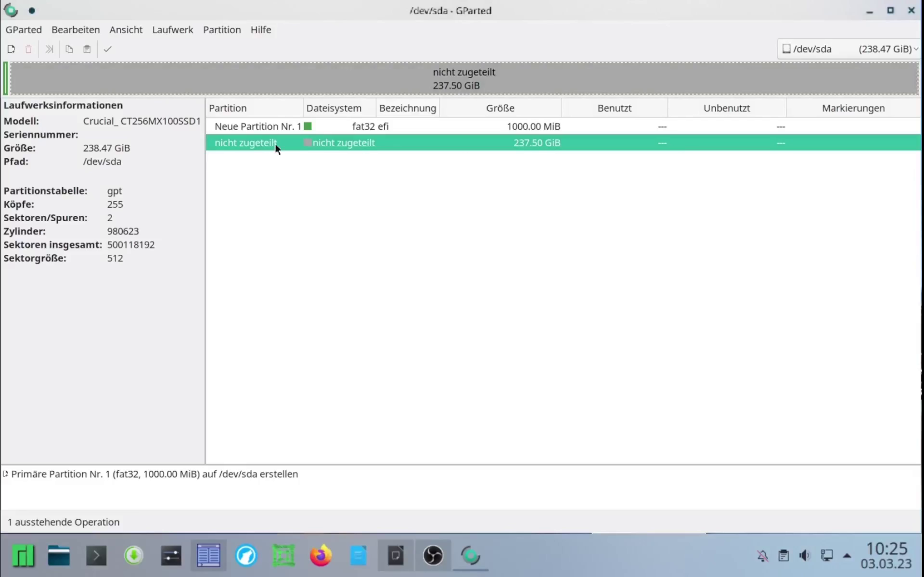
Step: Add a 1000 MiB linux-swap partition labelled swap at the end of the drive, with 0 MiB free space following
left_click(10, 49)
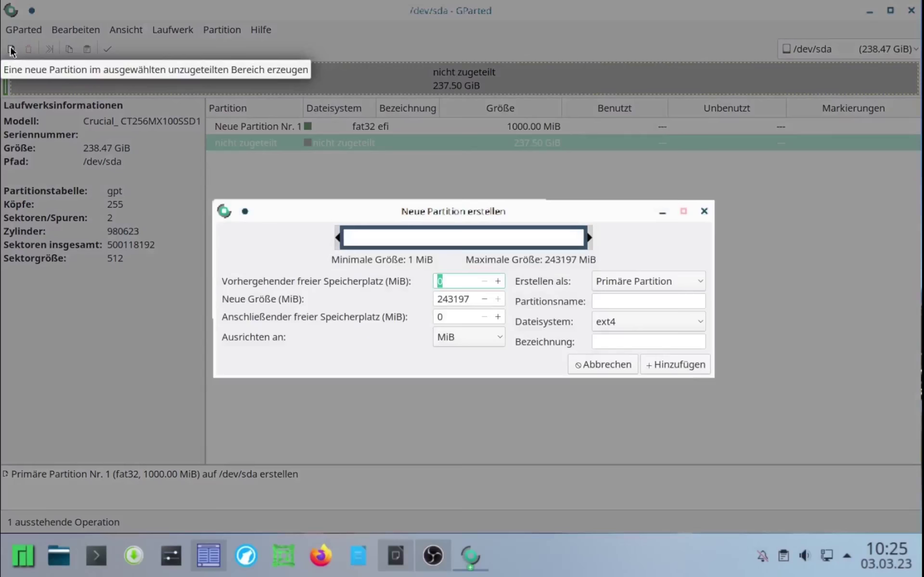
double_click(468, 299)
type("1000")
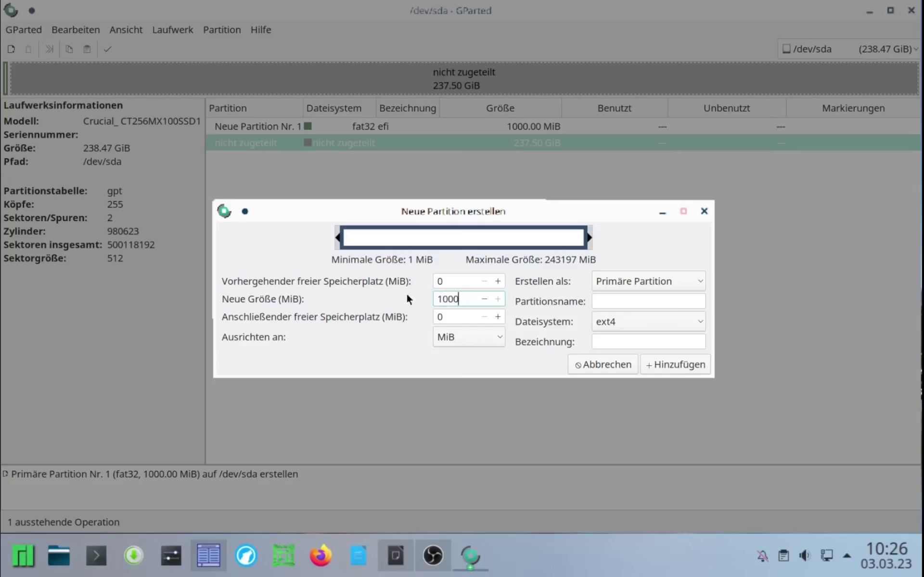
key("Tab")
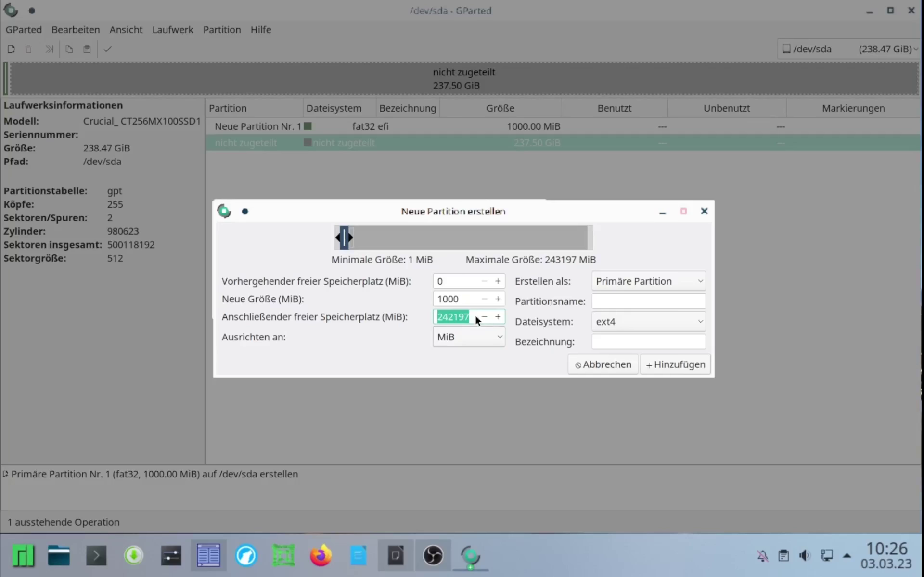
type("0")
key("Tab")
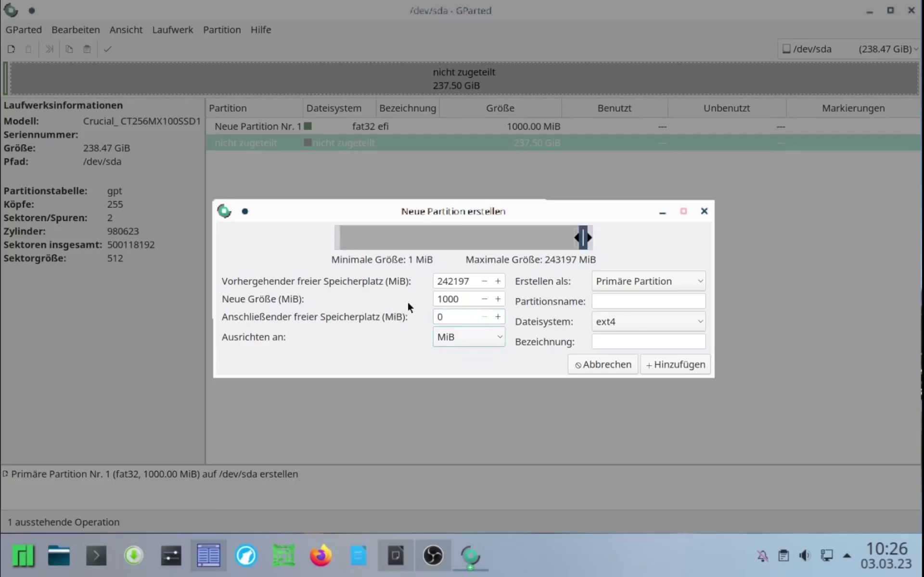
left_click(645, 321)
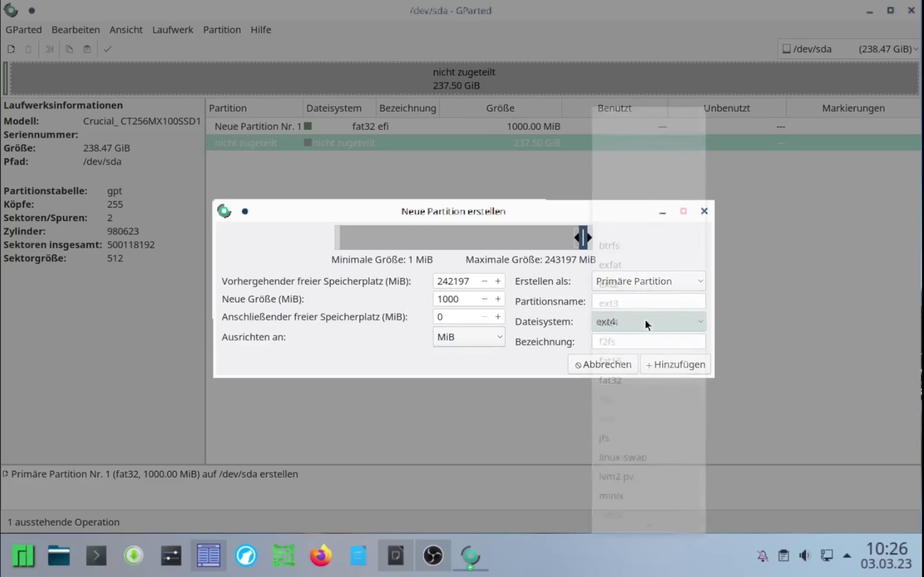
left_click(625, 457)
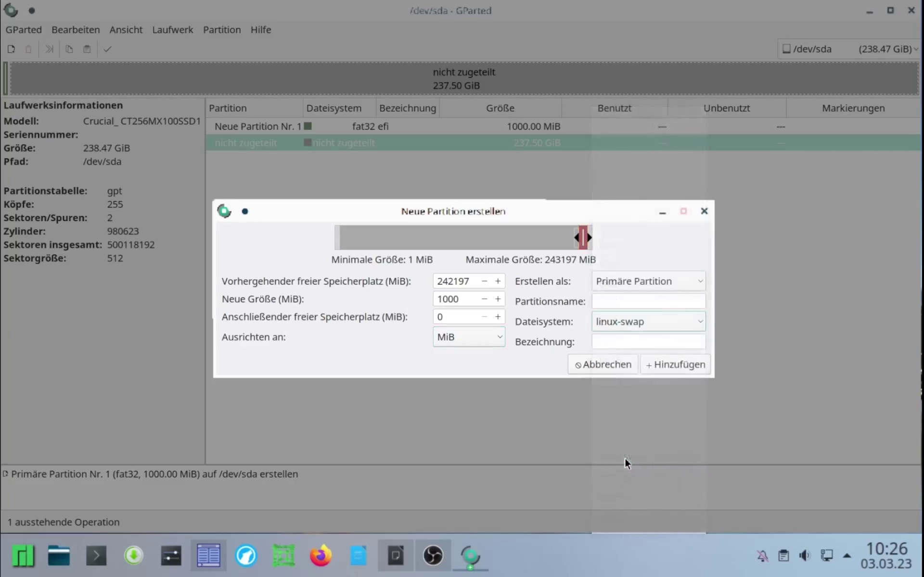
left_click(618, 340)
type("swap")
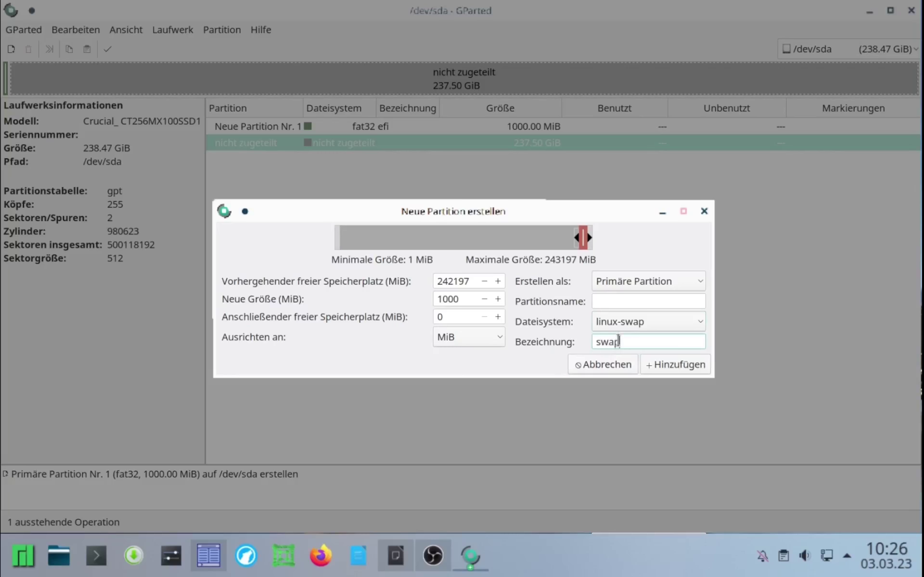
left_click(663, 364)
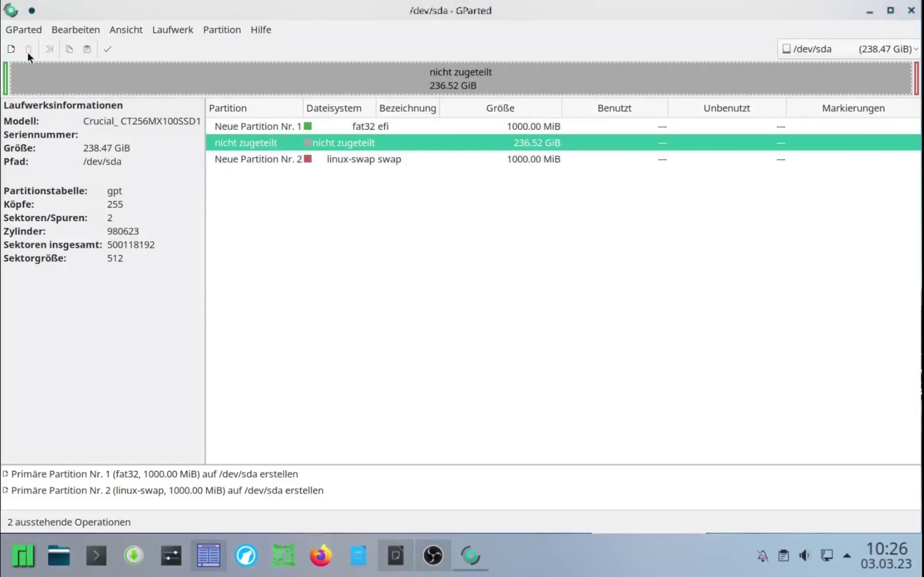
Step: Add an ext4 partition labelled root across all remaining unallocated space and apply all pending operations to the drive
left_click(13, 46)
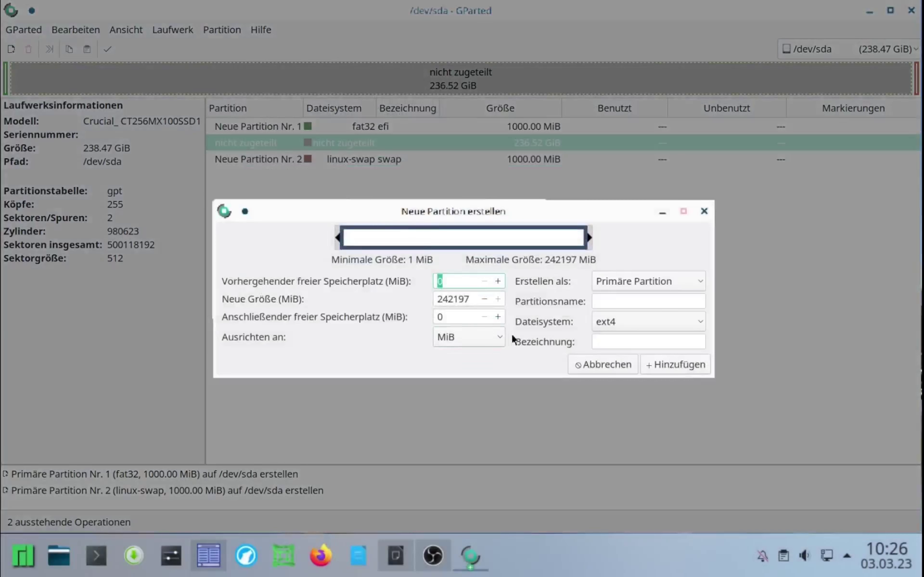
left_click(623, 337)
type("root")
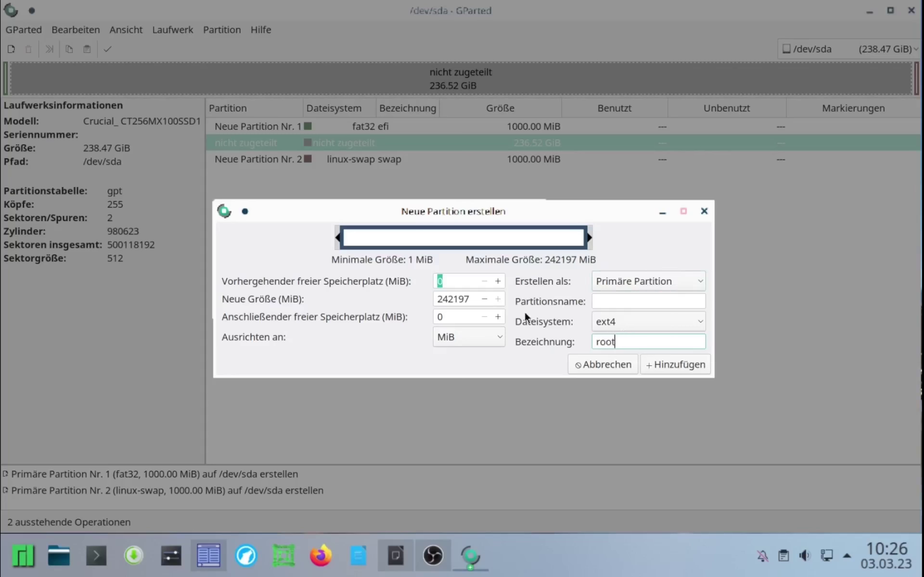
left_click(684, 363)
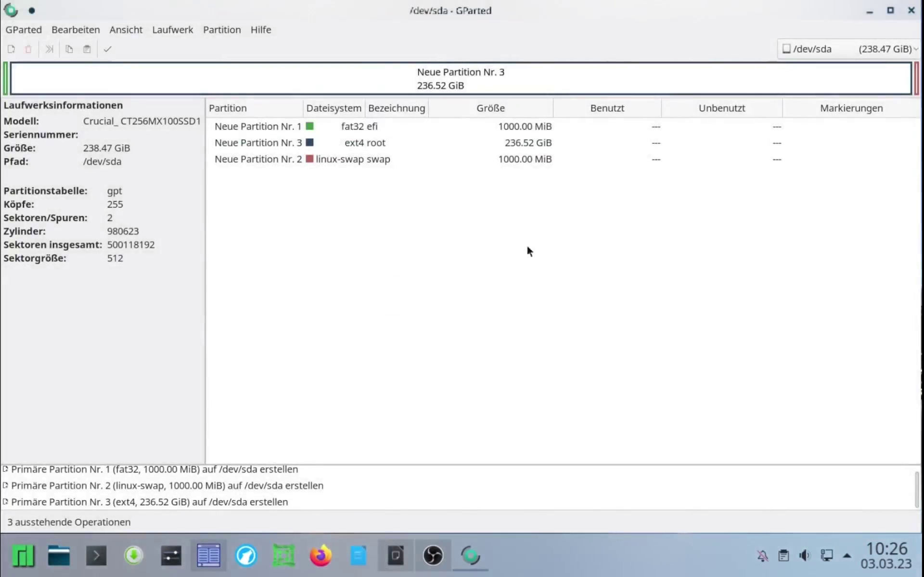
left_click(106, 48)
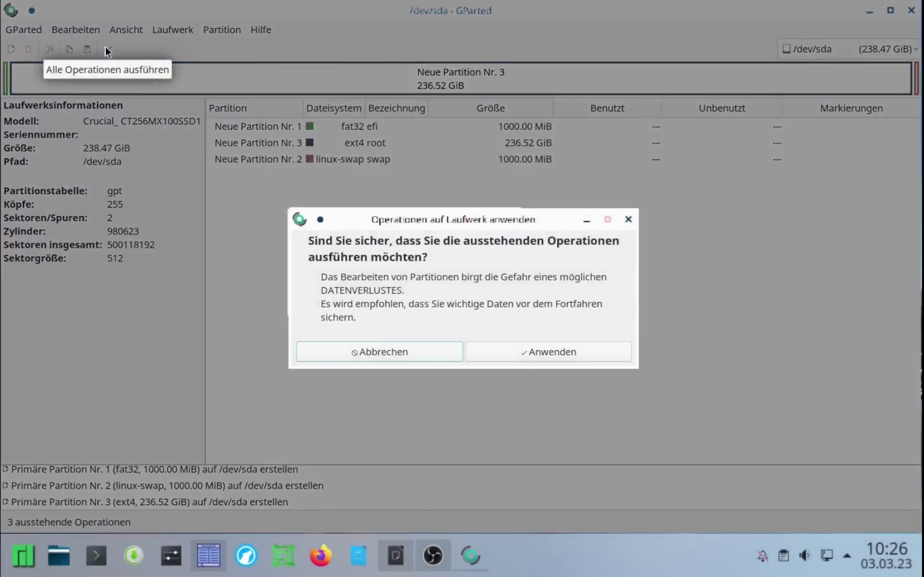
left_click(548, 355)
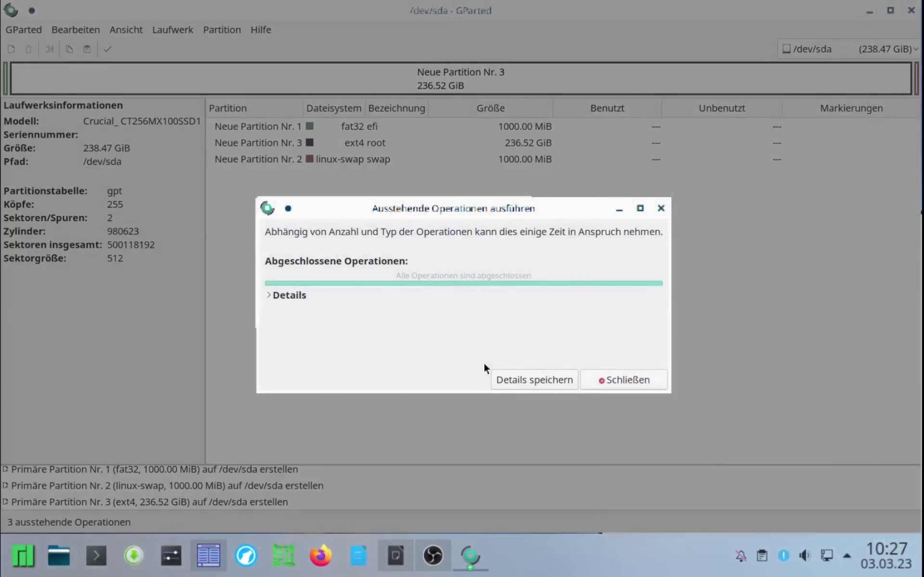
Step: Close the completed operations report and enable the boot flag on the fat32 EFI partition /dev/sda1
left_click(623, 381)
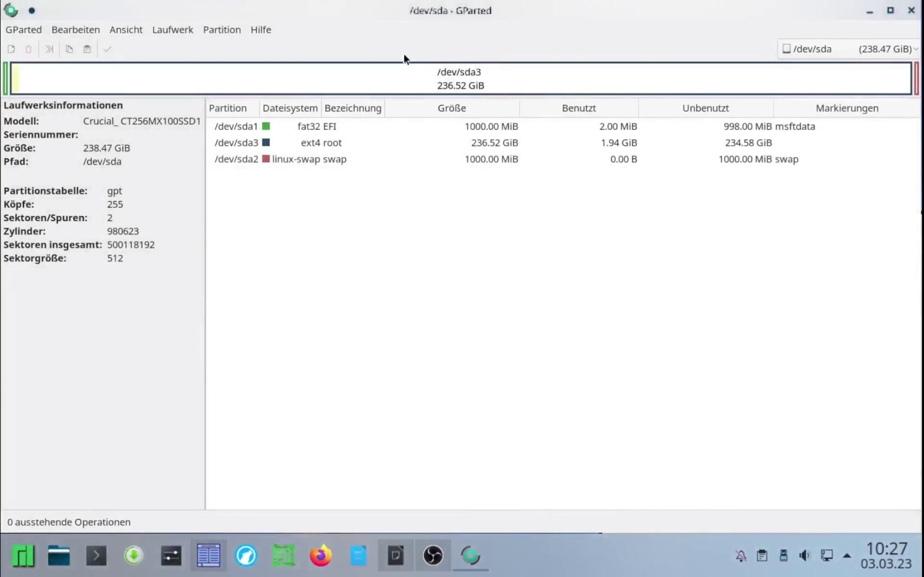
left_click(560, 128)
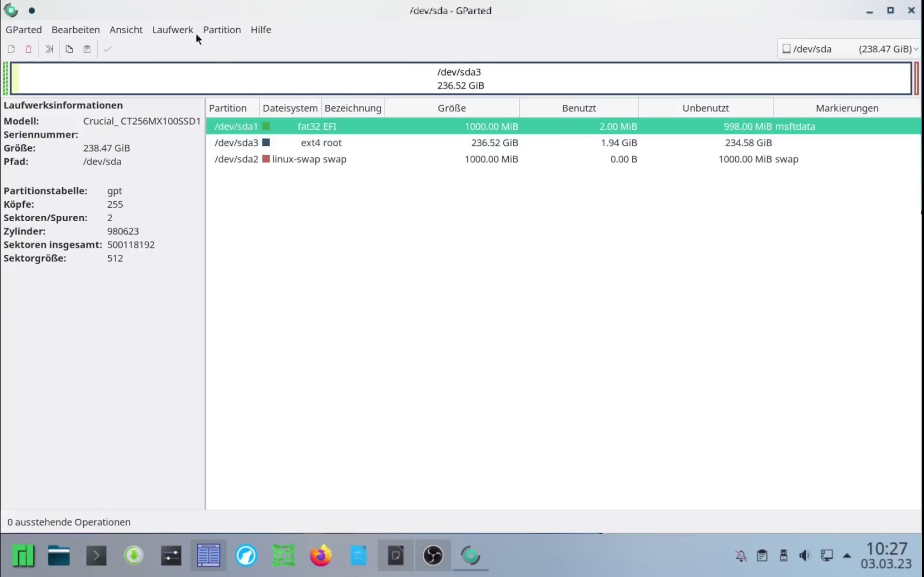
left_click(215, 29)
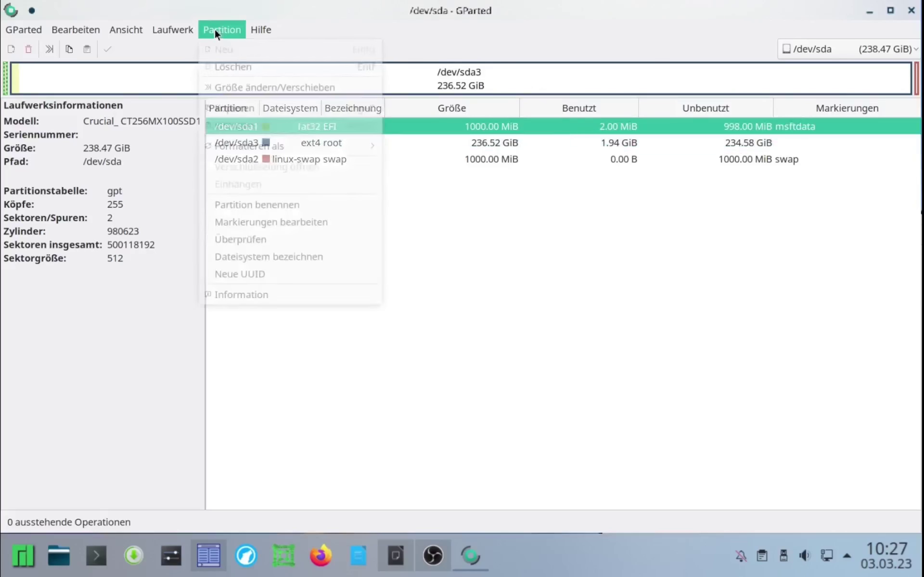
left_click(253, 224)
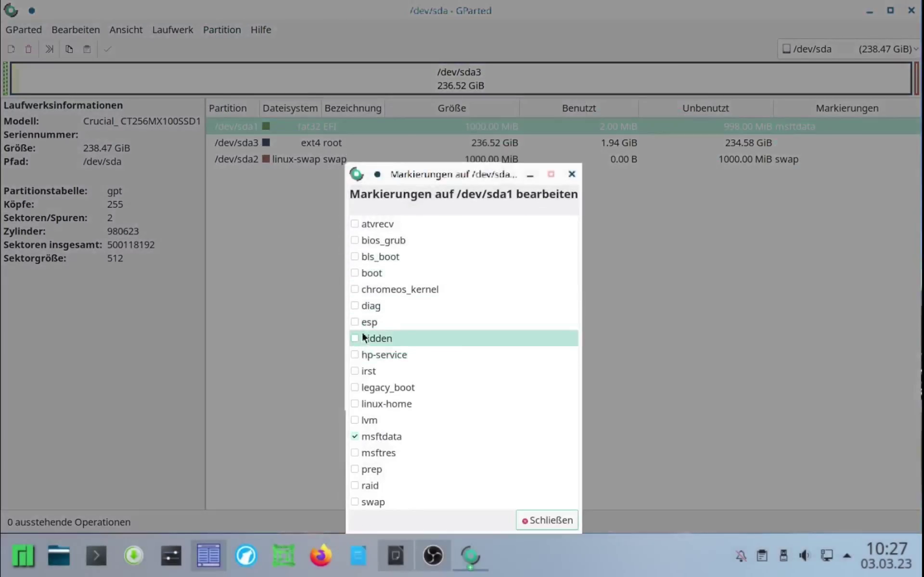
left_click(355, 273)
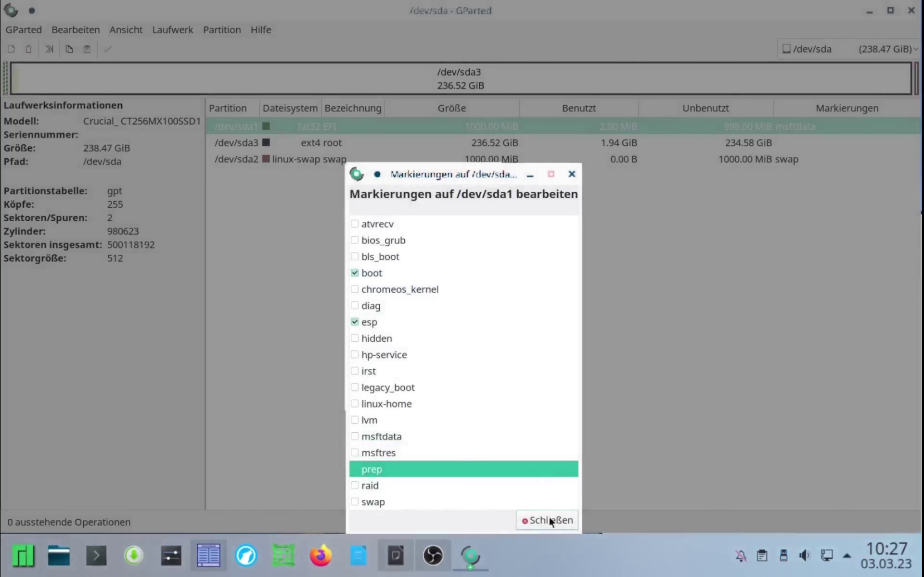
left_click(551, 520)
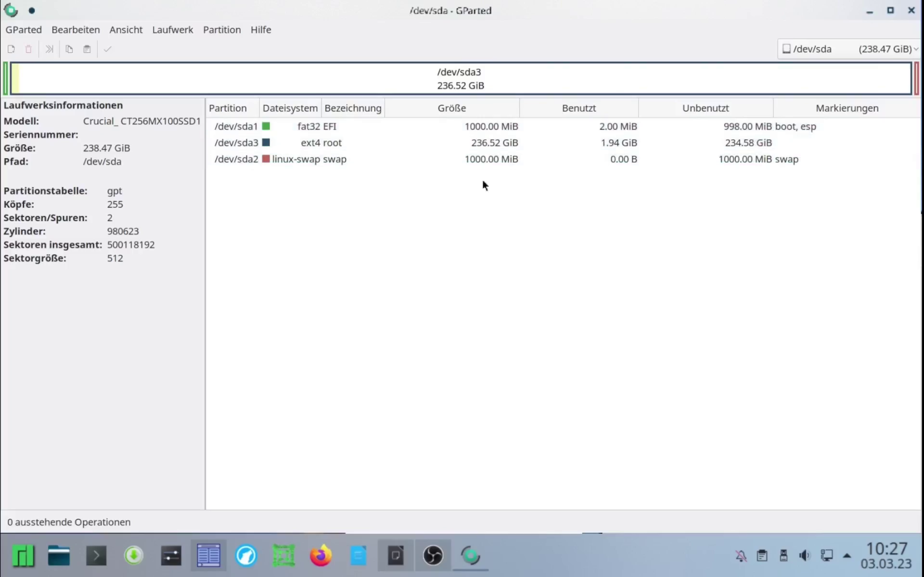
Step: Check which flags are set on the linux-swap partition /dev/sda2, without changing any of them
left_click(323, 163)
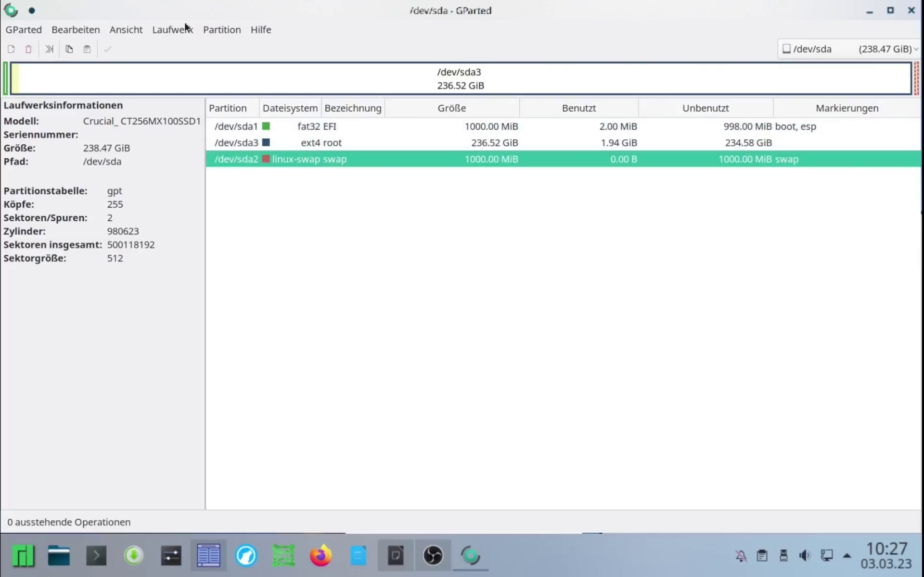
left_click(212, 29)
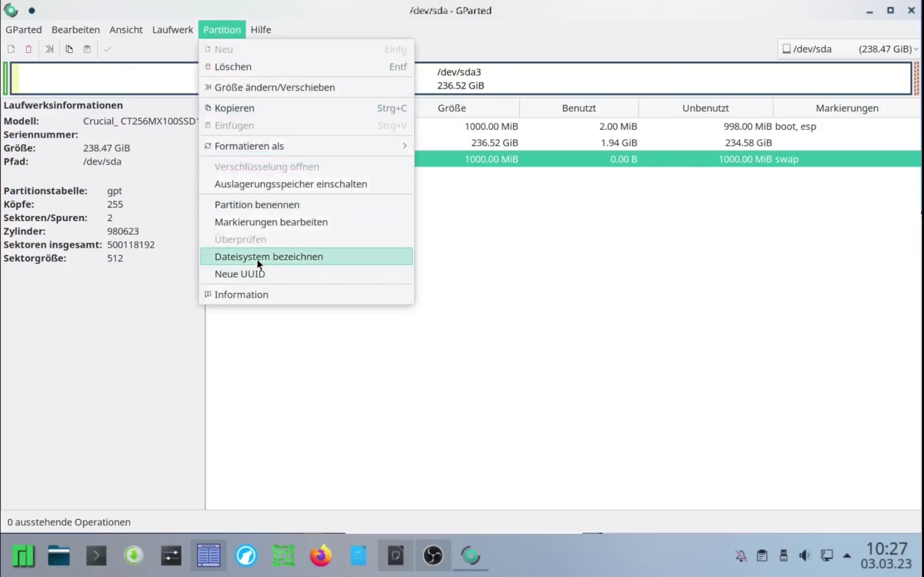
left_click(264, 223)
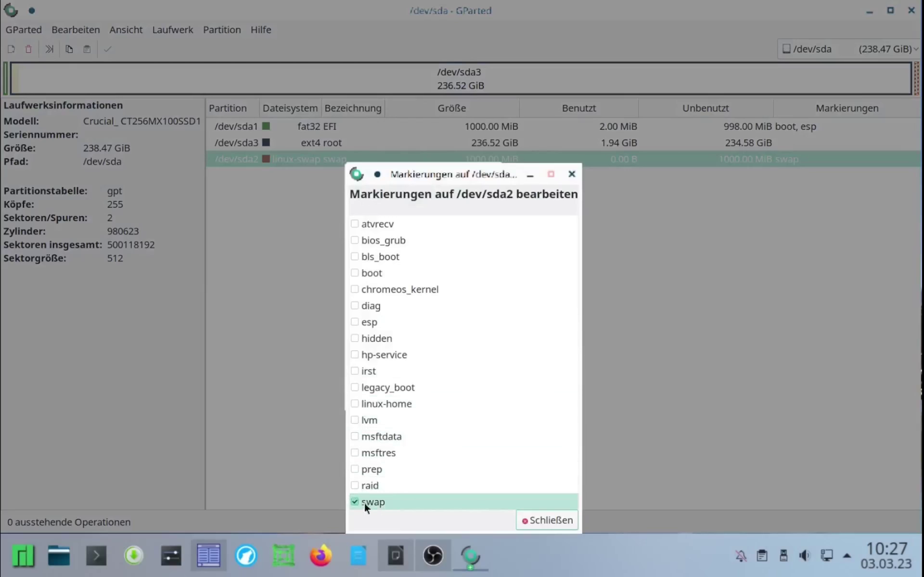
left_click(556, 519)
Step: Check which flags are set on the ext4 root partition /dev/sda3, without changing any of them
left_click(355, 142)
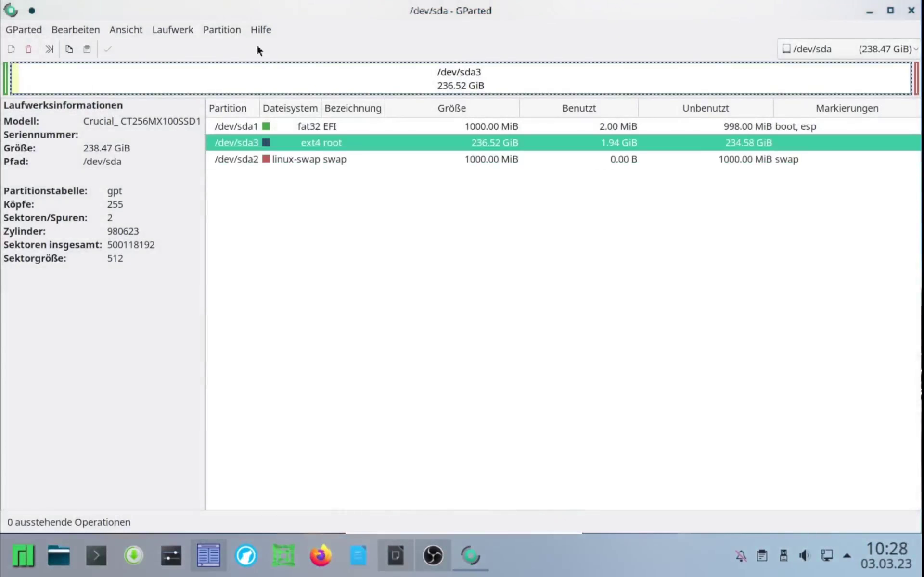
left_click(223, 29)
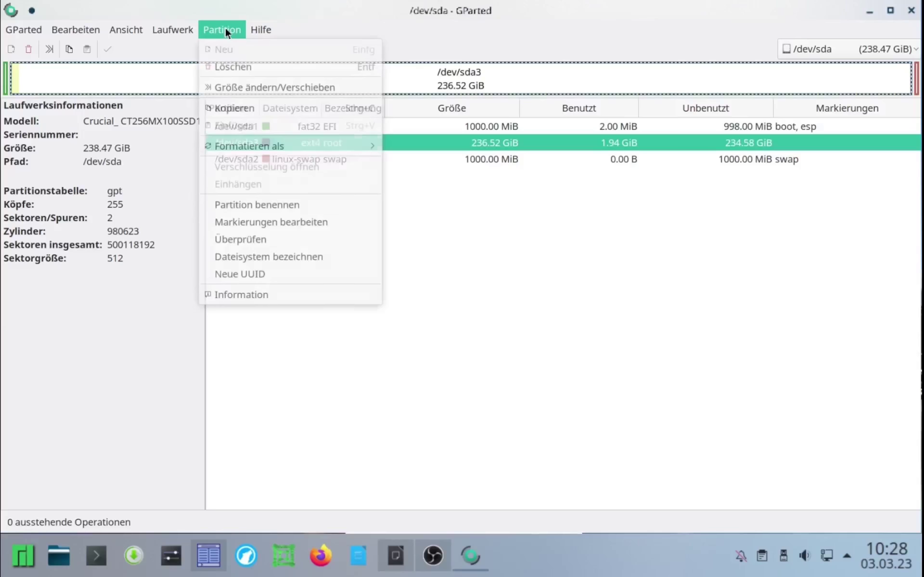
left_click(263, 221)
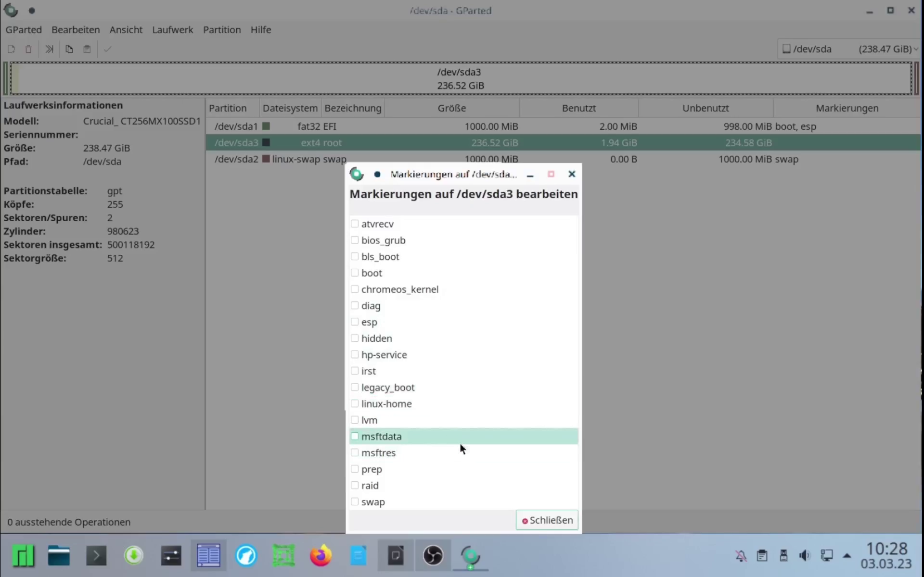
left_click(561, 520)
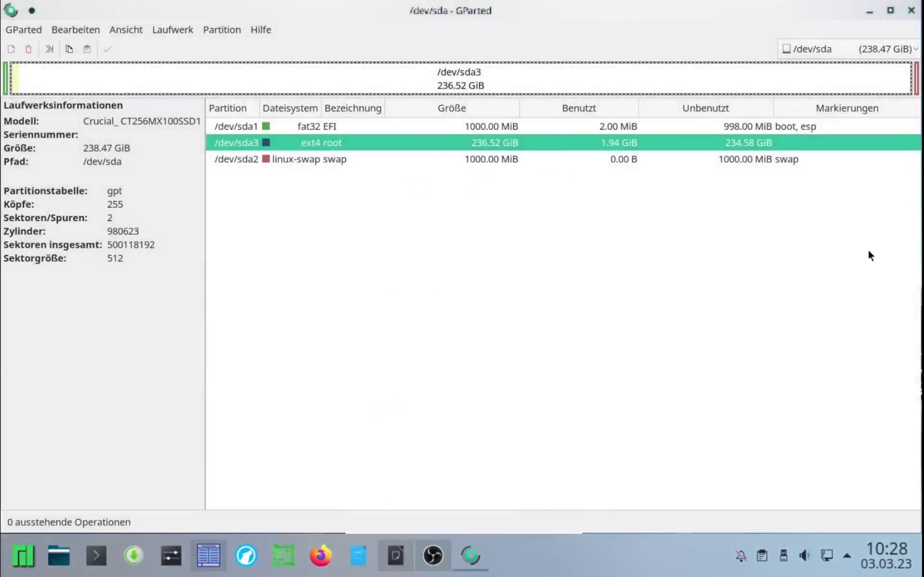